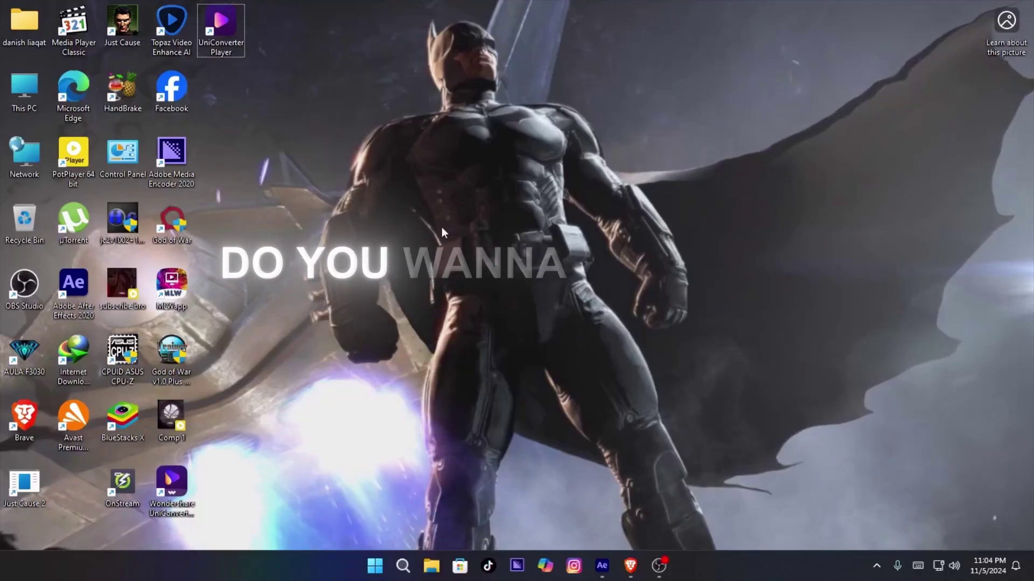
- Scroll the Wondershare homepage past the AI tools and solutions cards to Customer Stories and Latest News
left_click(458, 207)
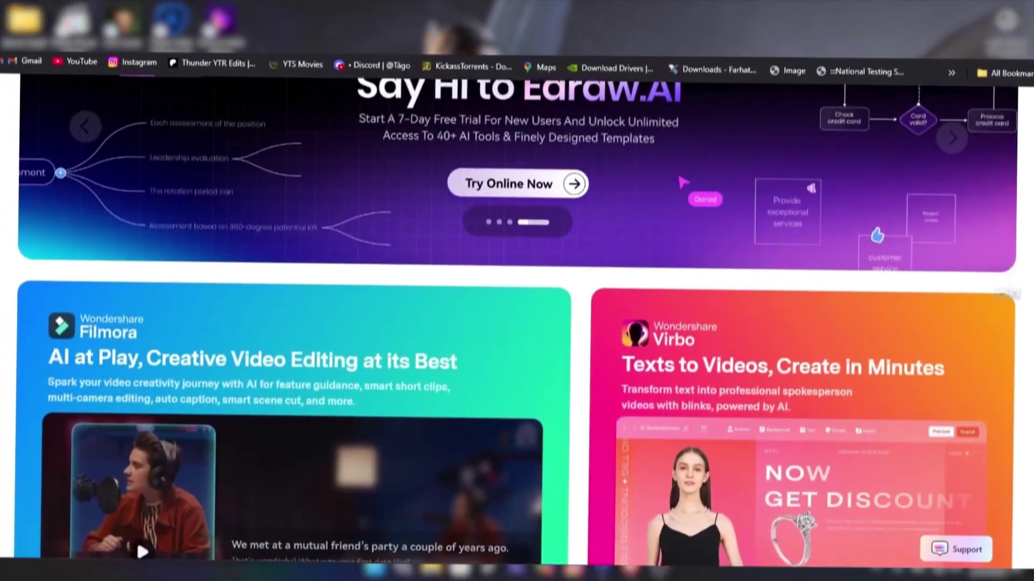
scroll(517, 290, "down", 5)
scroll(516, 291, "down", 8)
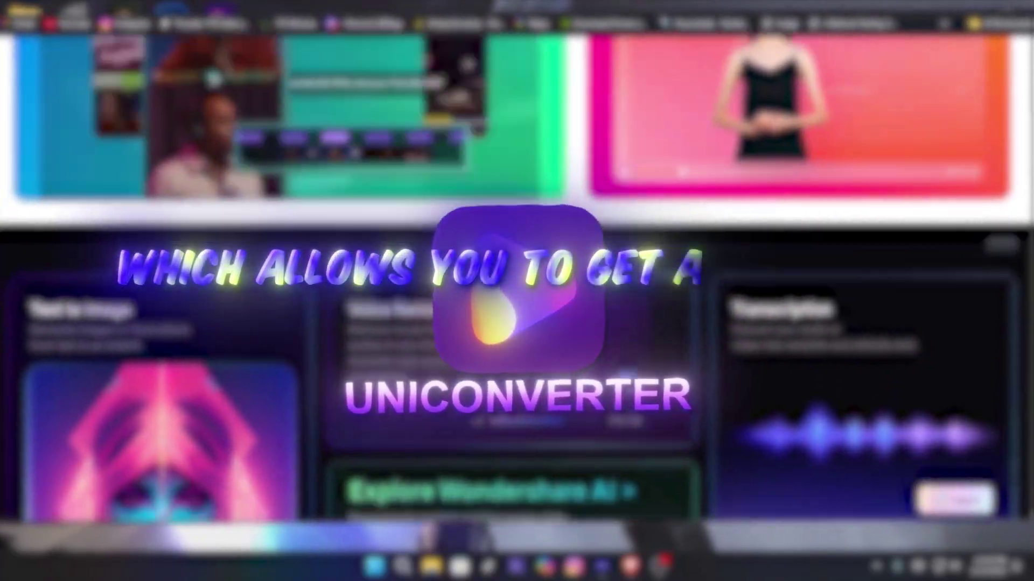
scroll(517, 290, "down", 8)
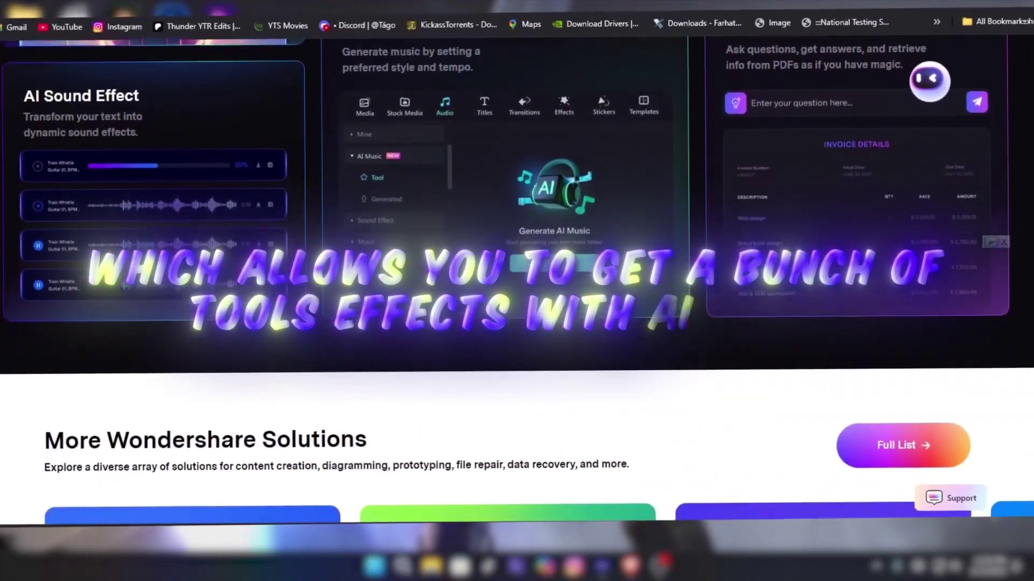
scroll(516, 291, "down", 10)
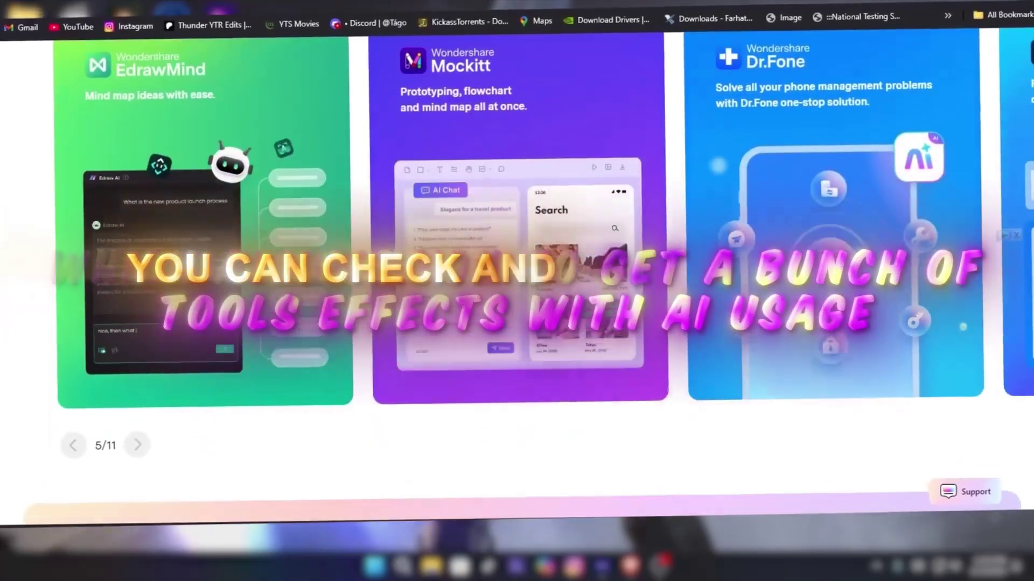
scroll(517, 291, "down", 5)
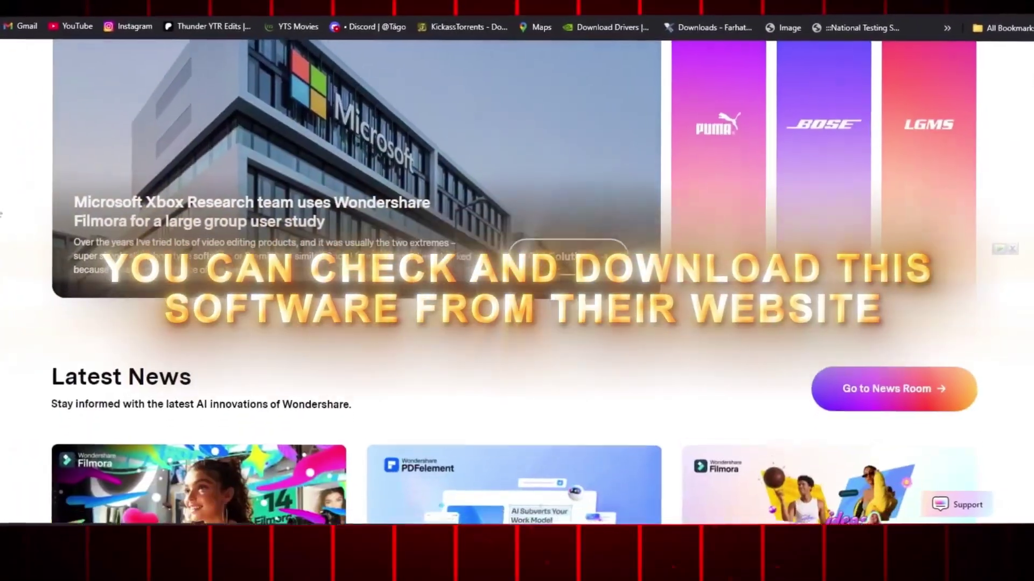
scroll(517, 291, "up", 5)
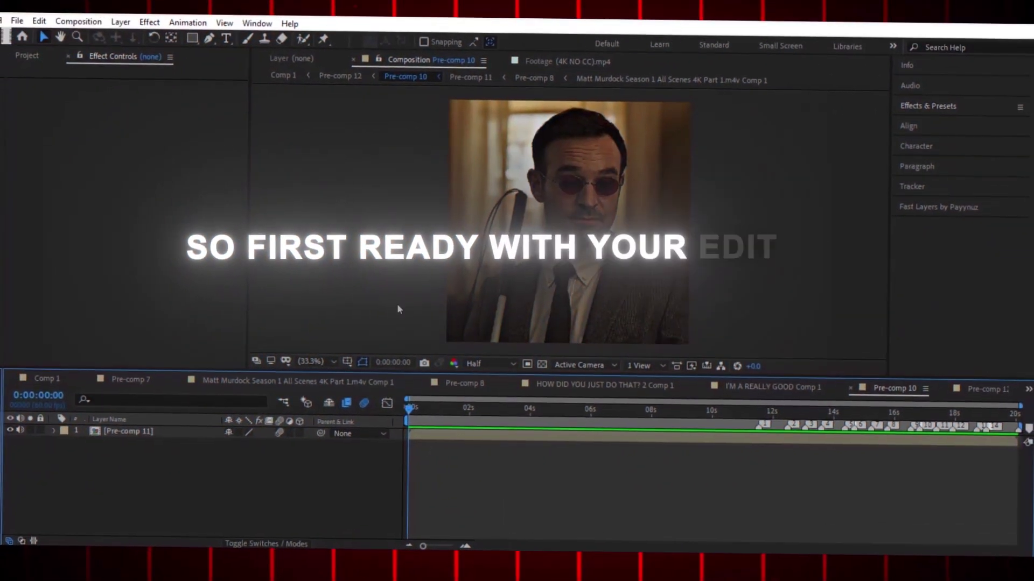
- Preview Pre-comp 10 from about 11 seconds in and bring up the viewer options
left_click_drag(412, 409, 759, 427)
key("space")
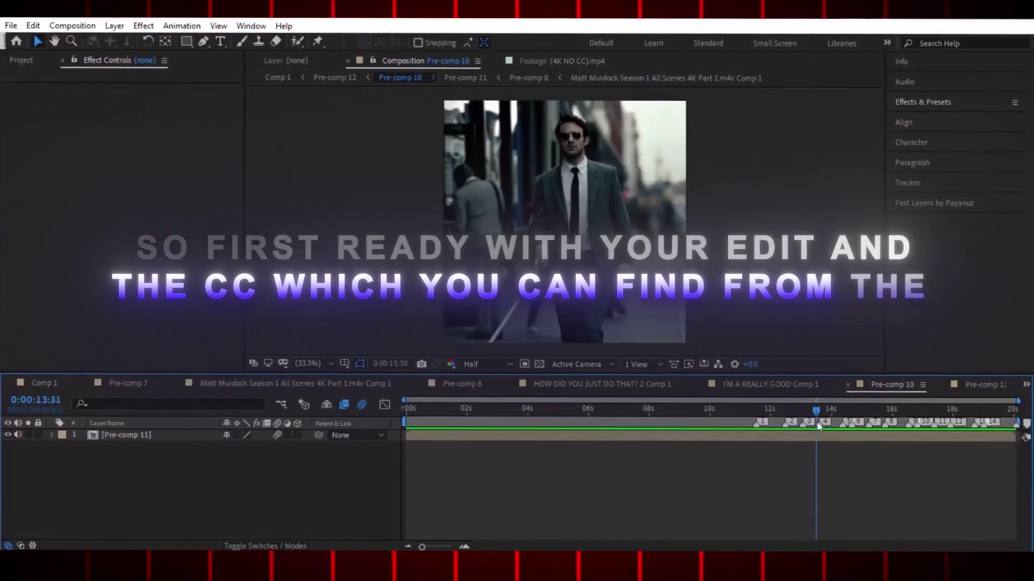
key("space")
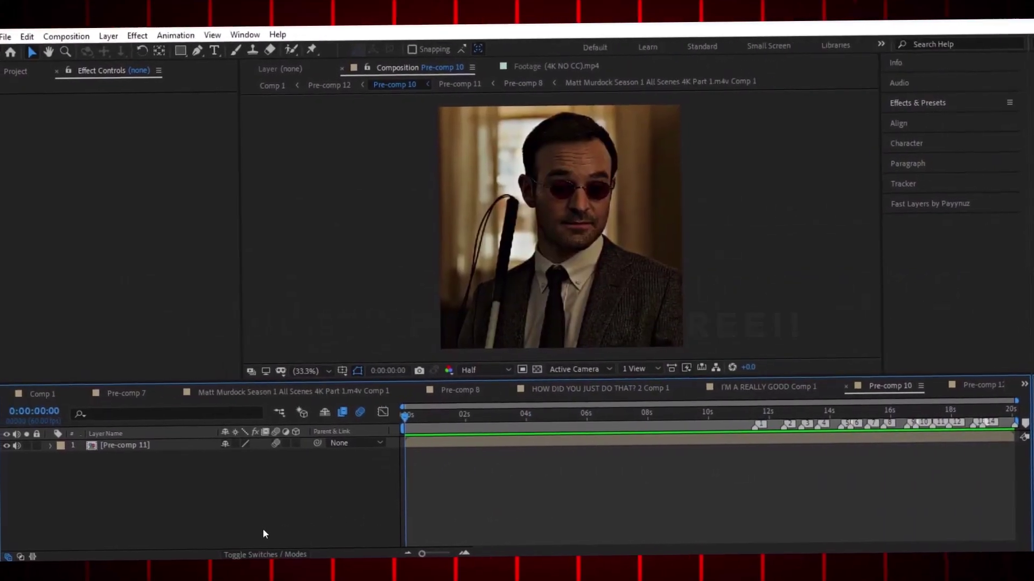
right_click(312, 173)
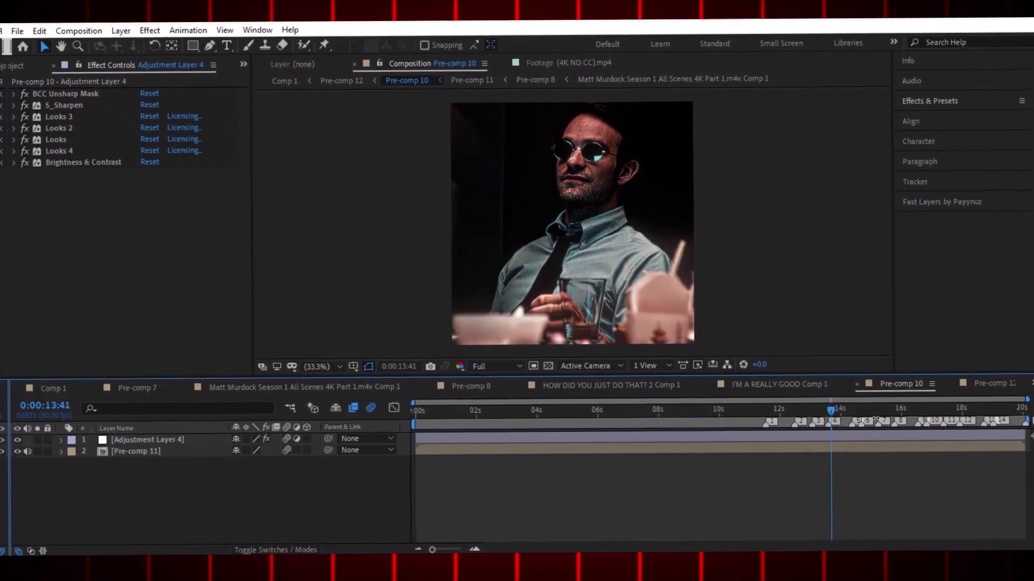
- Play the edit from the kiss clip at 14:58, then set the viewer magnification to fit
left_click_drag(806, 402, 852, 418)
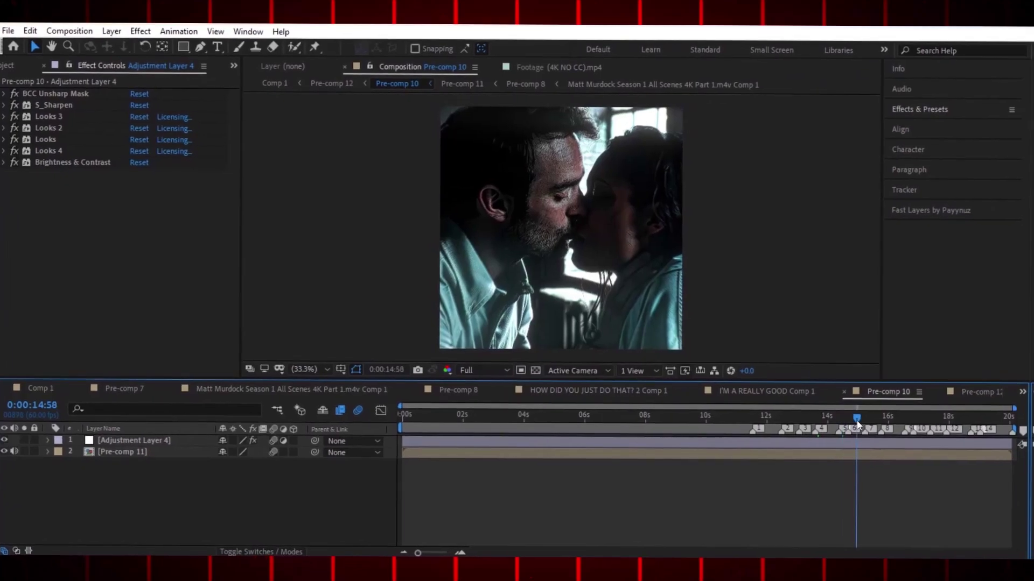
left_click_drag(857, 421, 862, 416)
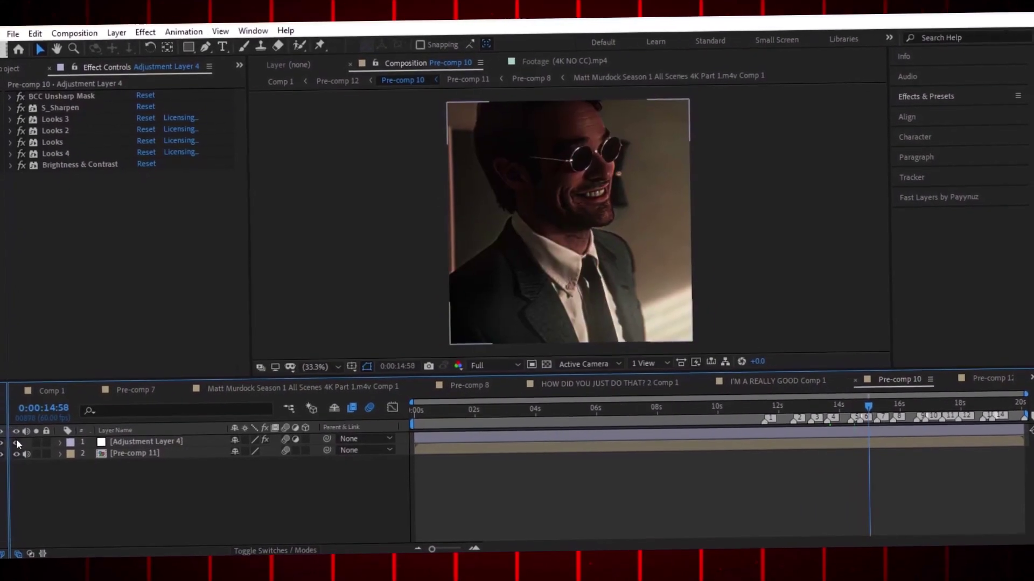
key("space")
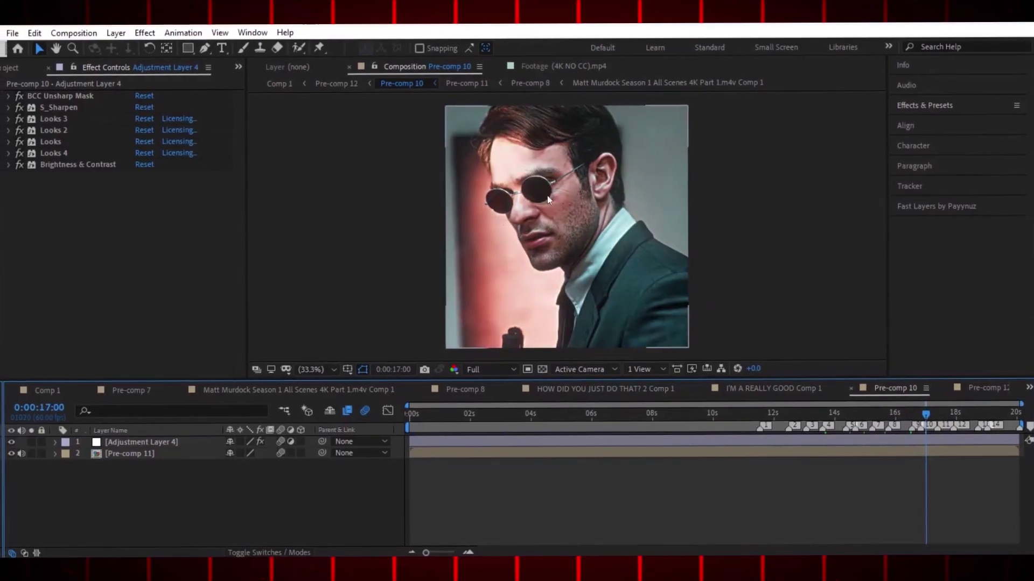
scroll(547, 195, "up", 3)
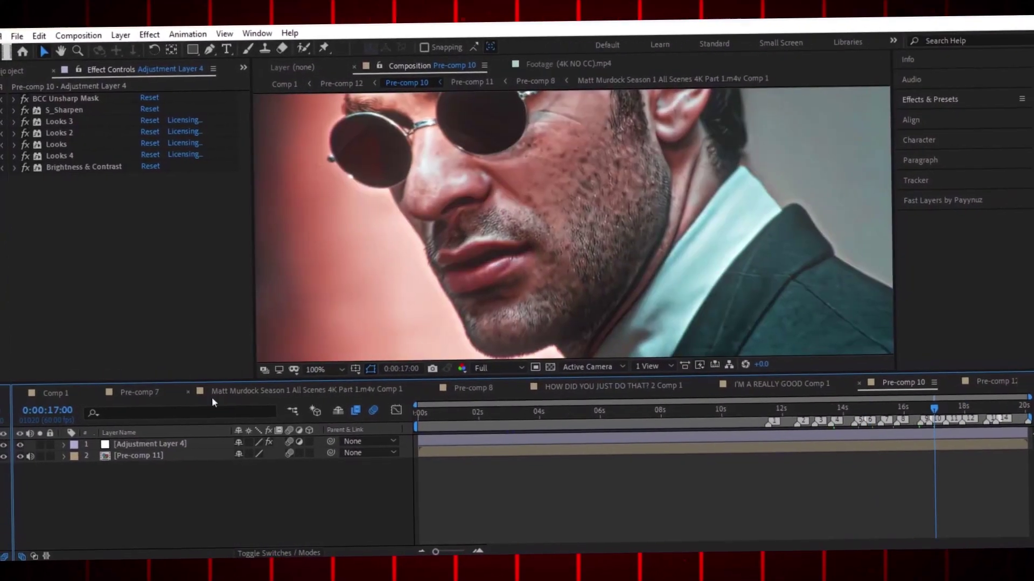
left_click(315, 369)
left_click(333, 133)
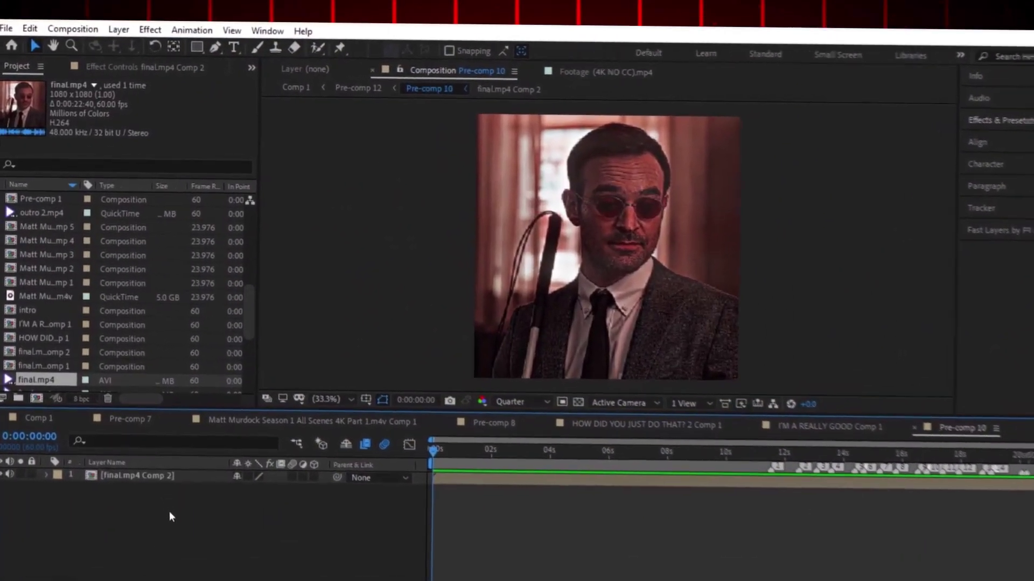
- Queue Pre-comp 10 with the Lossless AVI output module and render it to subscrobe bro.avi
left_click(6, 28)
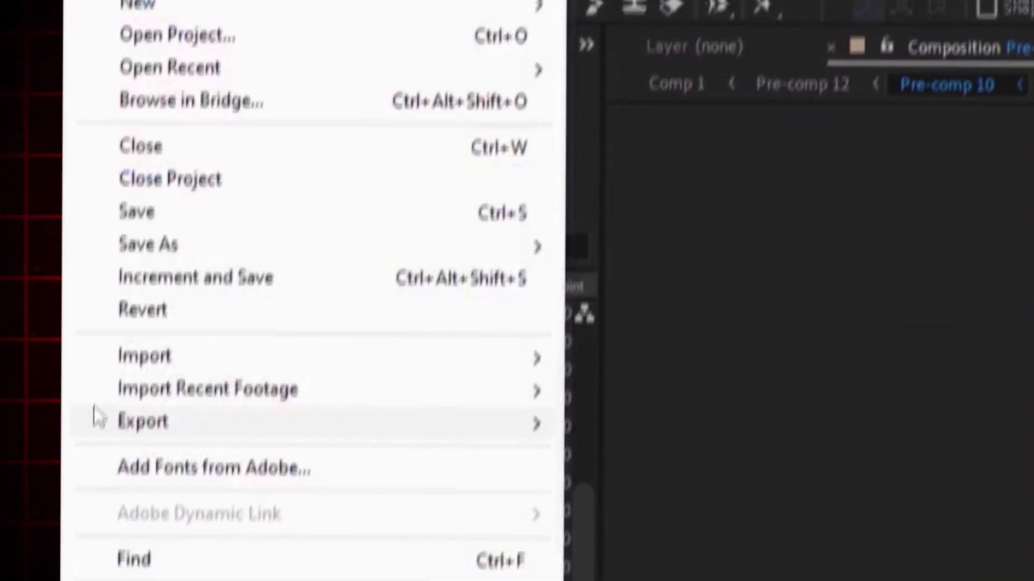
mouse_move(264, 423)
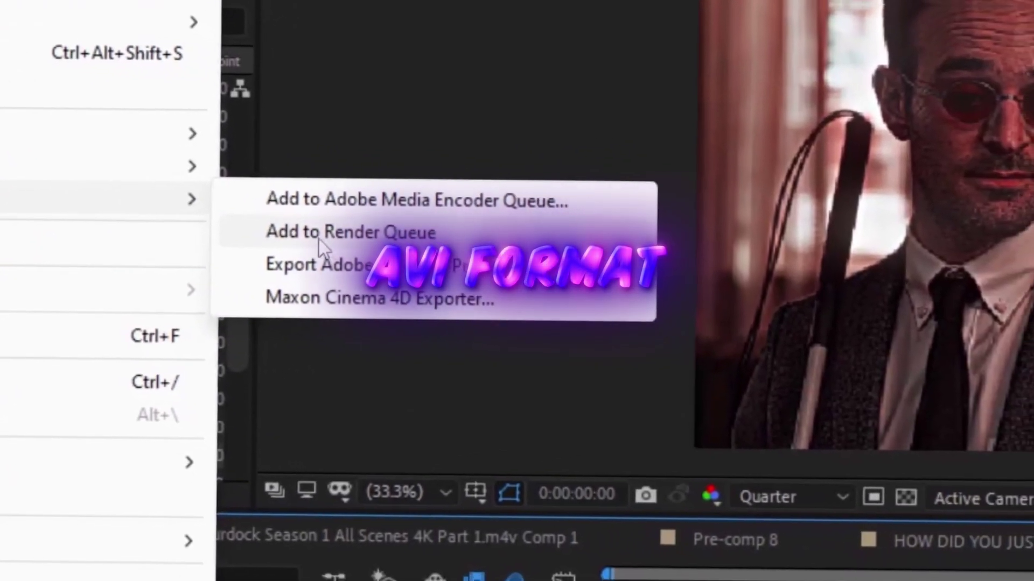
left_click(318, 238)
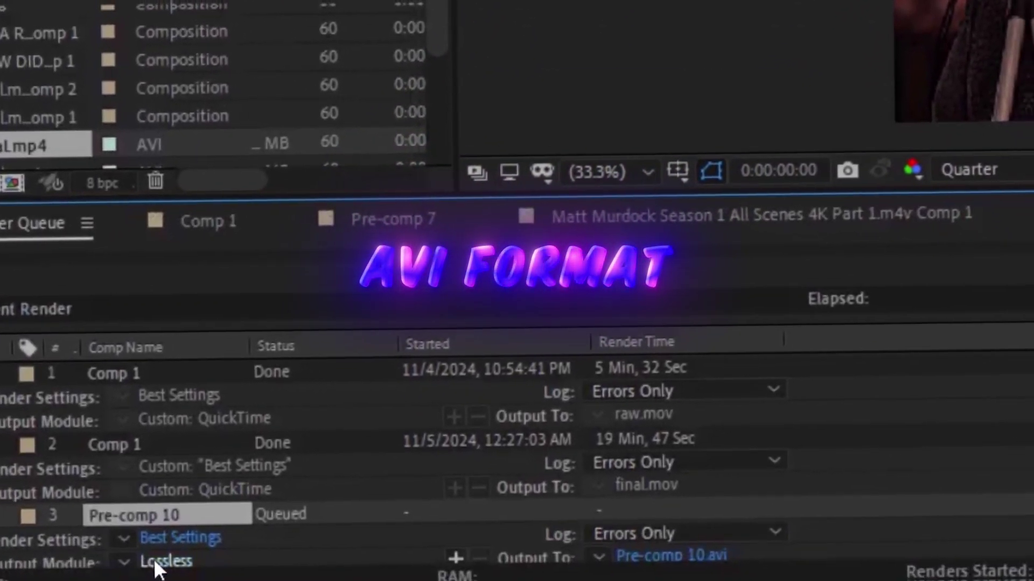
left_click(161, 562)
left_click(495, 87)
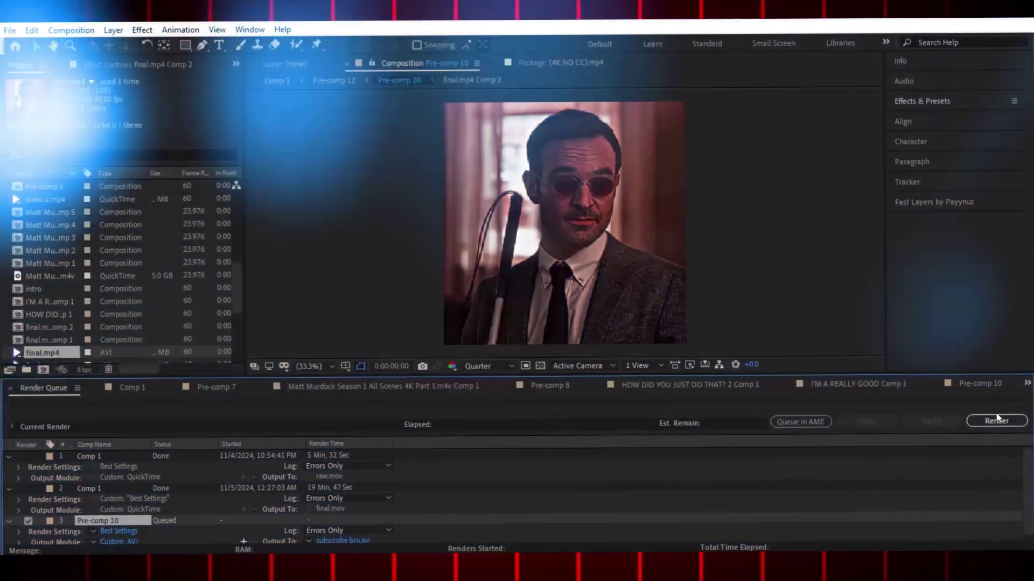
left_click(996, 420)
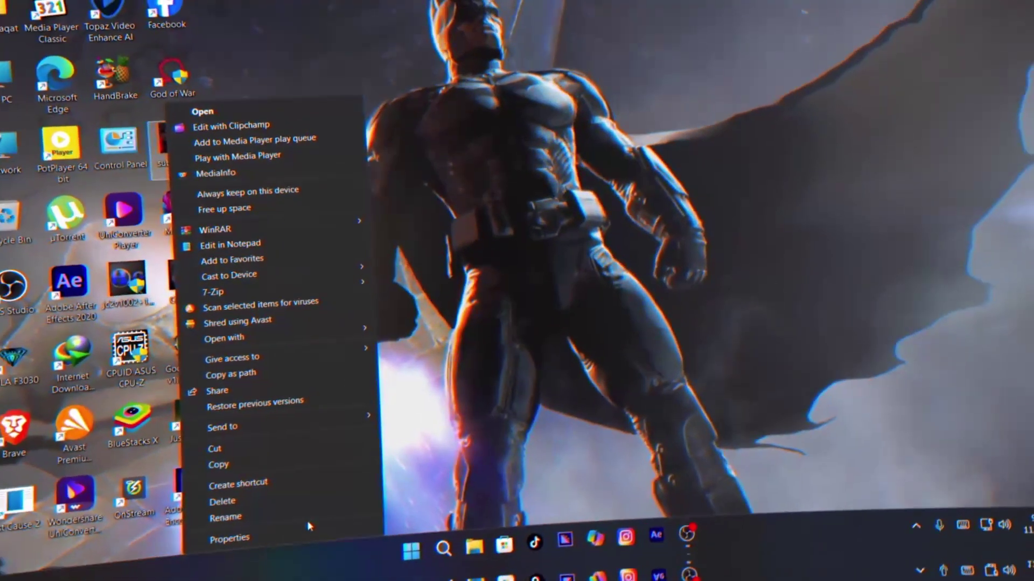
- Check the rendered AVI's properties, then launch Wondershare UniConverter from its desktop shortcut
left_click(308, 534)
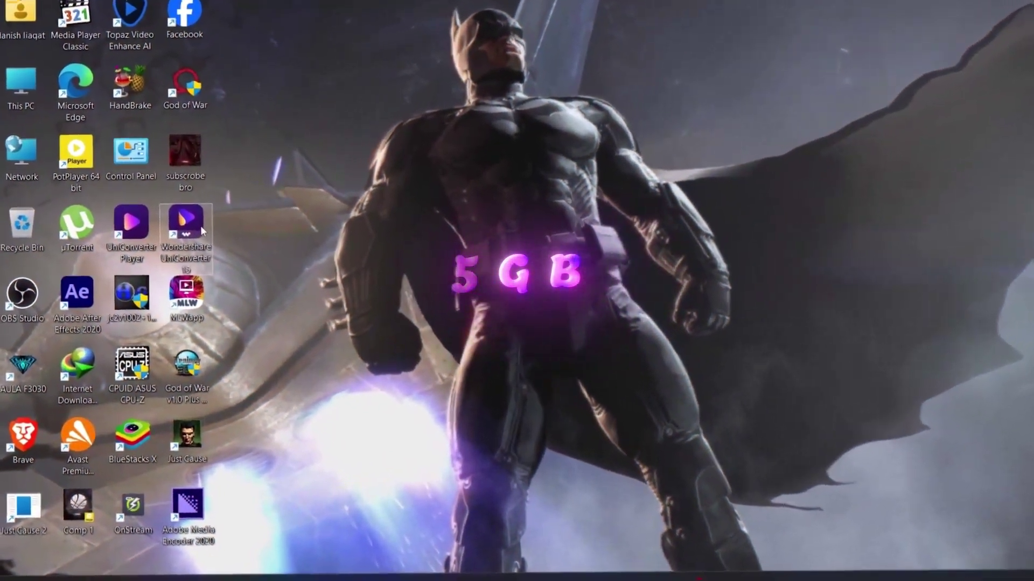
double_click(200, 225)
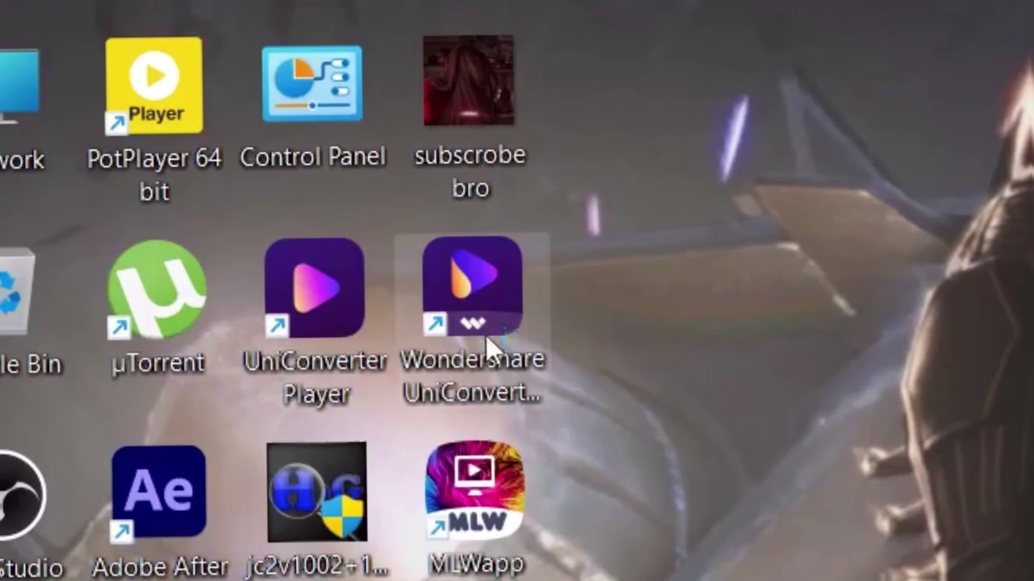
double_click(509, 344)
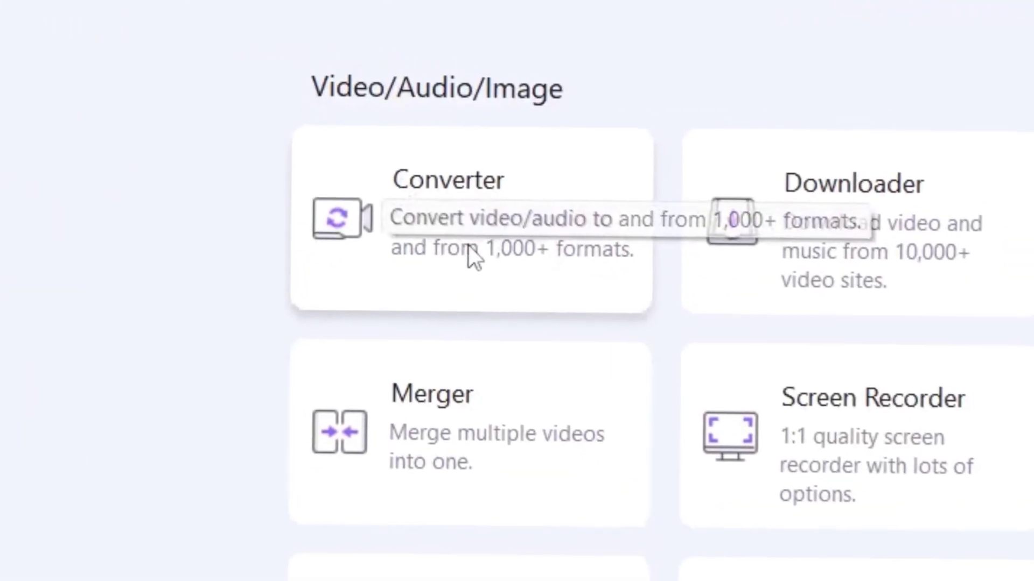
- Add the 'subscrobe bro' AVI from the Desktop to UniConverter's Converter list
left_click(477, 242)
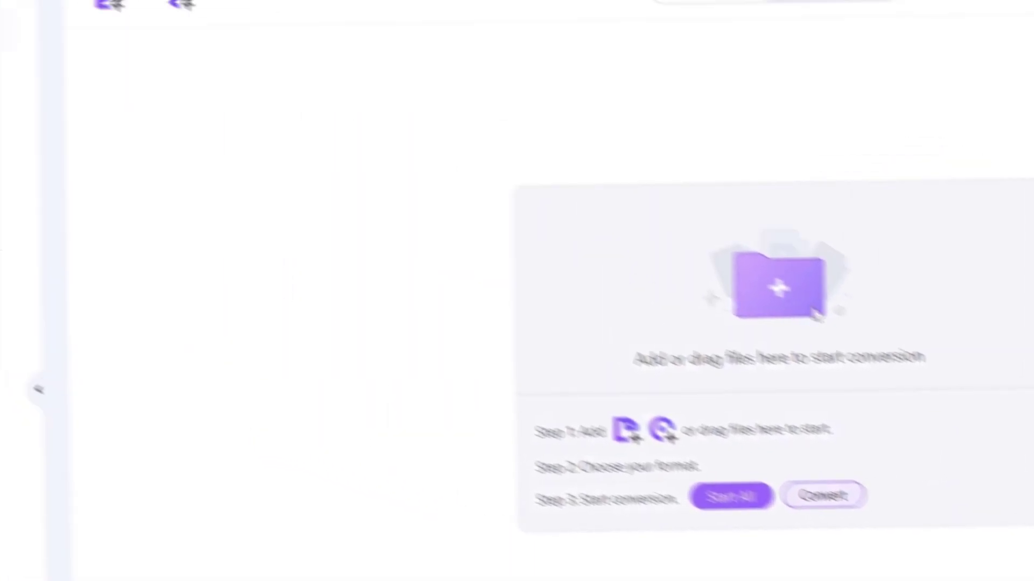
left_click(815, 315)
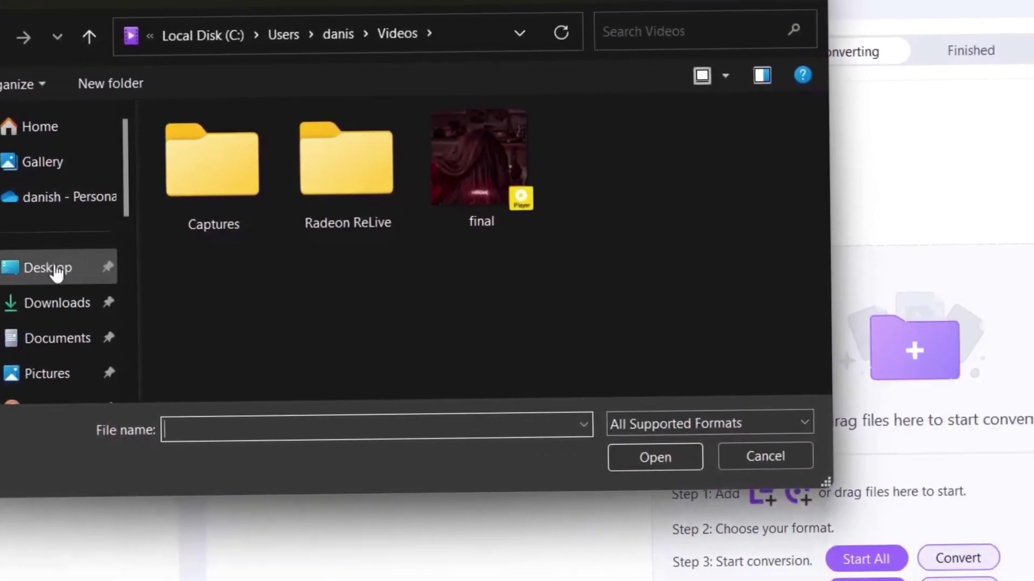
left_click(50, 269)
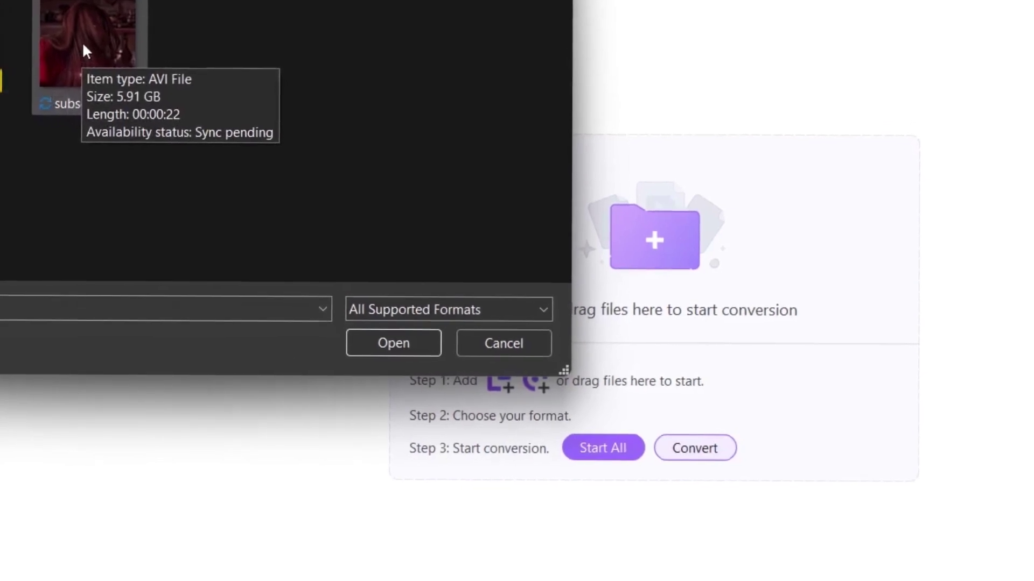
left_click(64, 51)
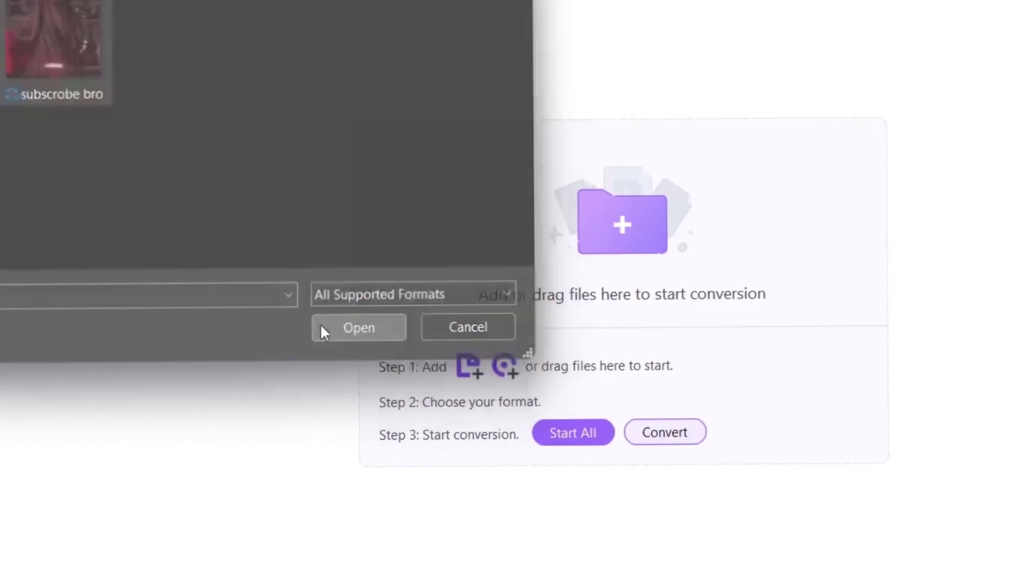
left_click(339, 328)
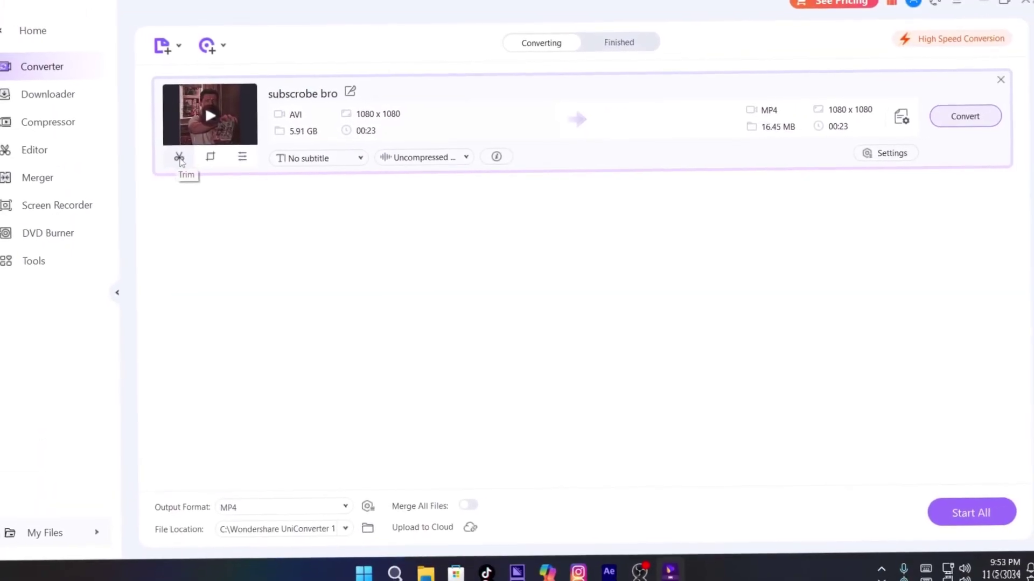
- Set the output to MP4 Same as source with H264 encoder at 60 fps, audio on Auto
left_click(899, 133)
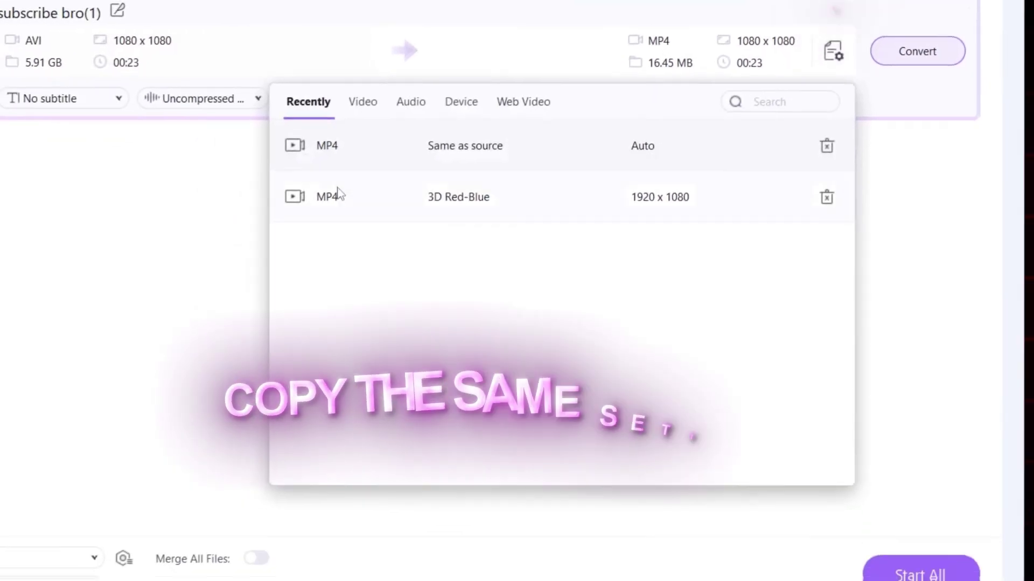
left_click(496, 159)
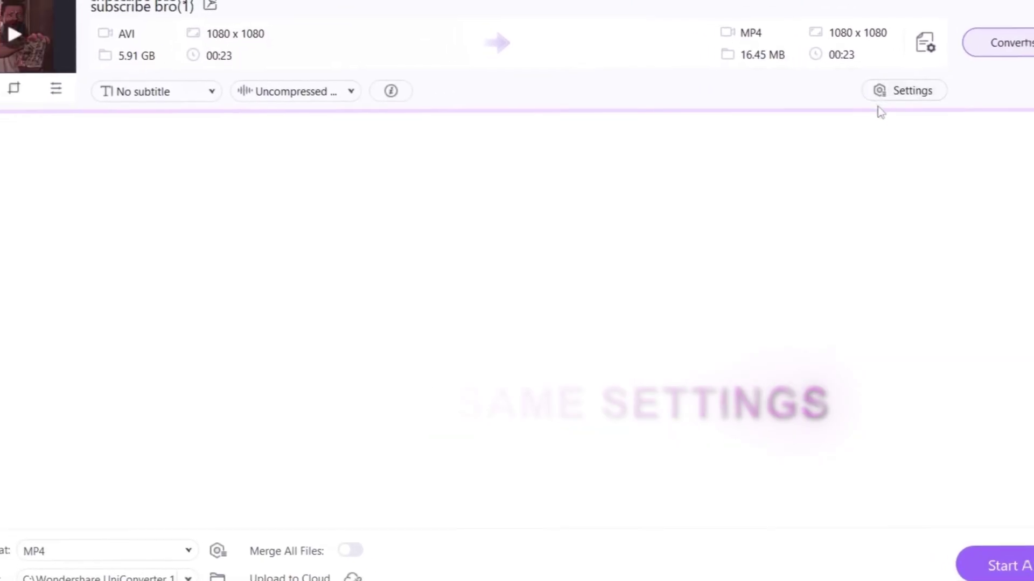
left_click(904, 91)
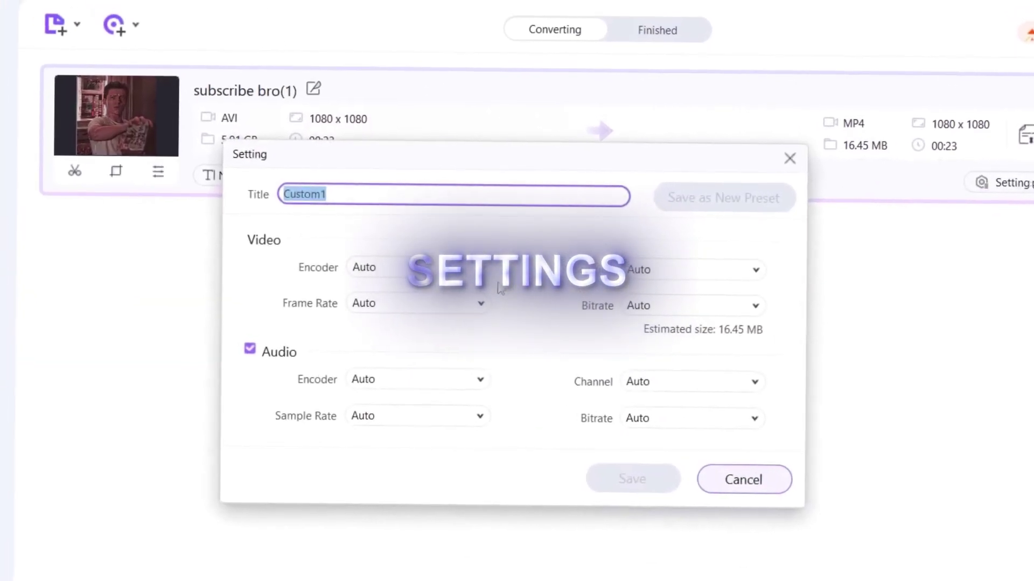
left_click(386, 272)
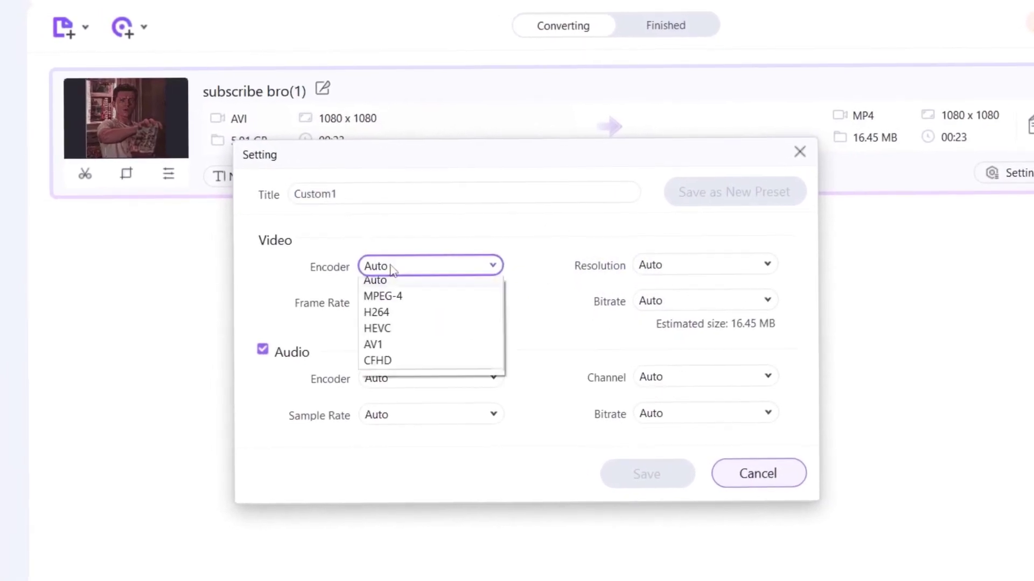
left_click(388, 315)
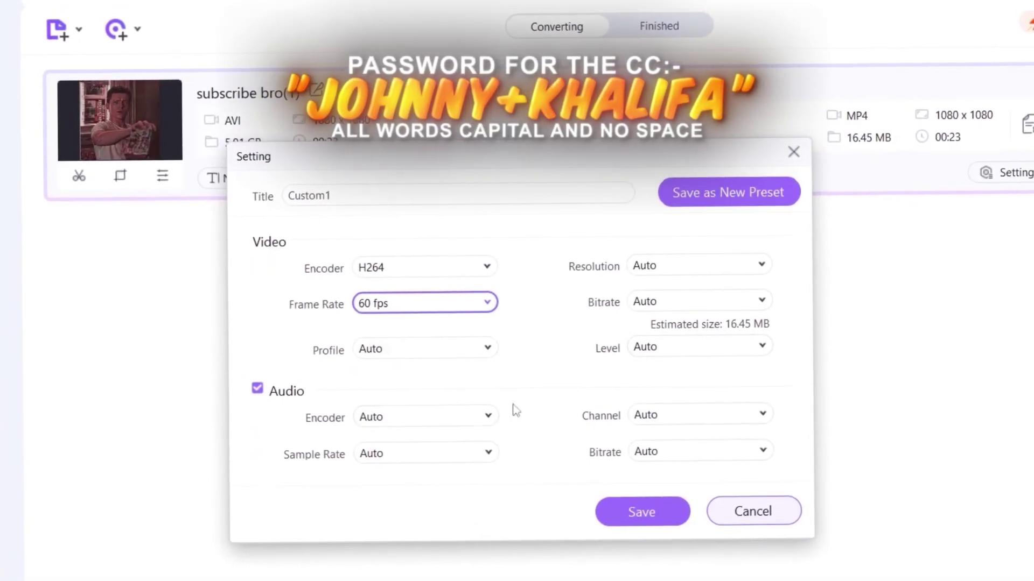
left_click(389, 406)
left_click(392, 430)
left_click(393, 448)
- Save the output settings, convert the video and close the Trial Limits notice
left_click(458, 464)
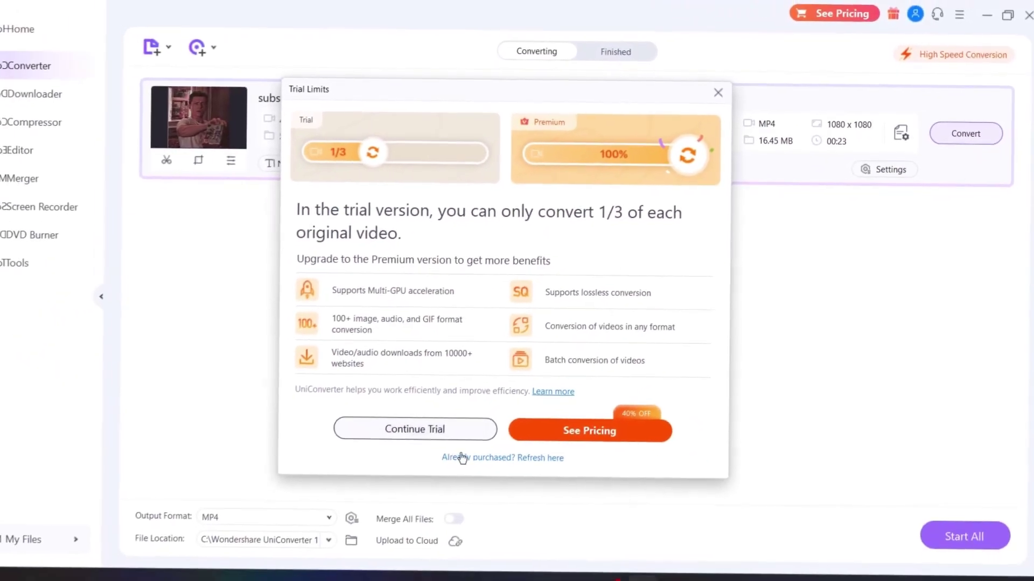
left_click(431, 437)
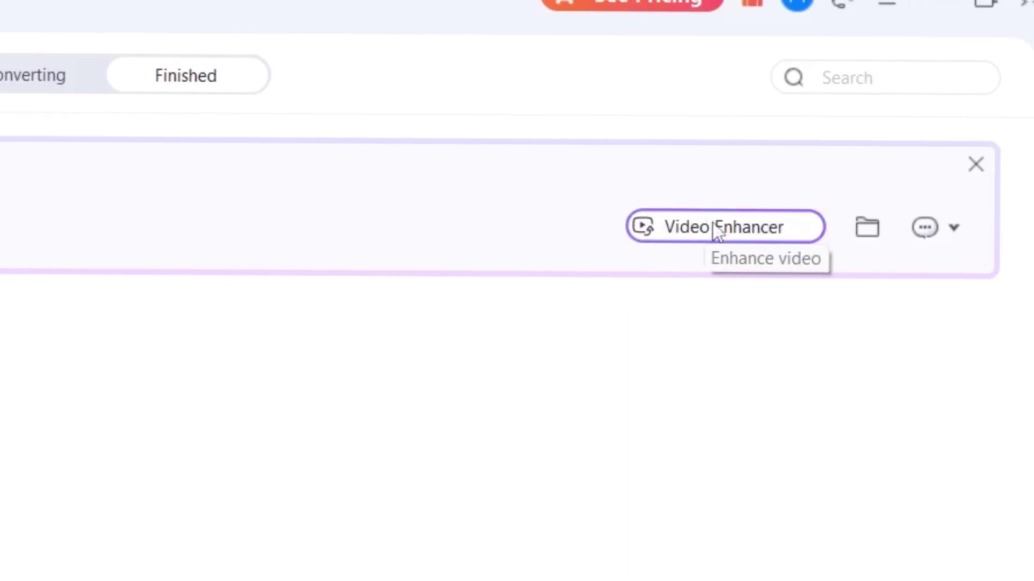
- Export the converted video through the AI Video Upscaler at 4X (4320 x 4320)
left_click(717, 229)
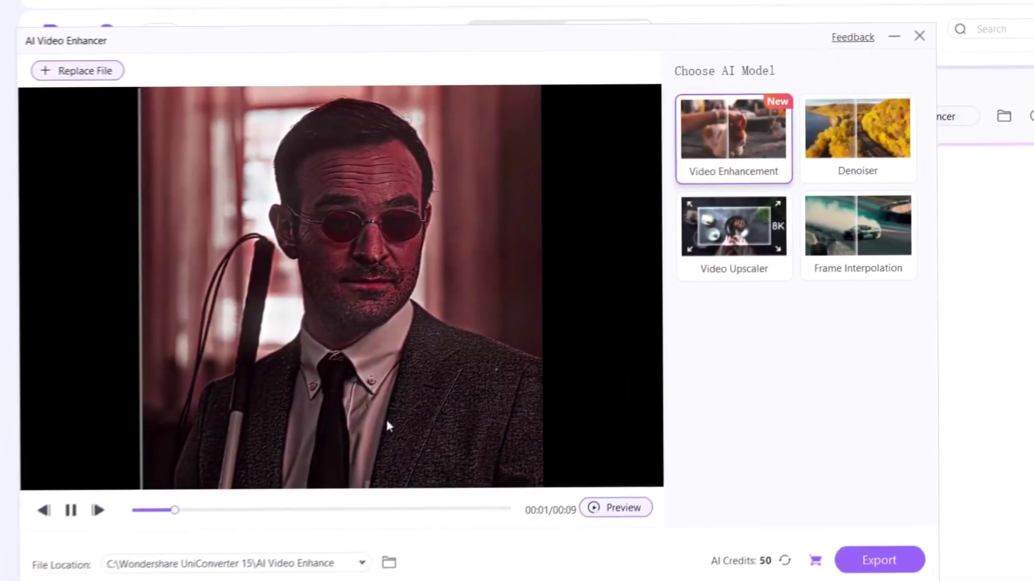
left_click(733, 232)
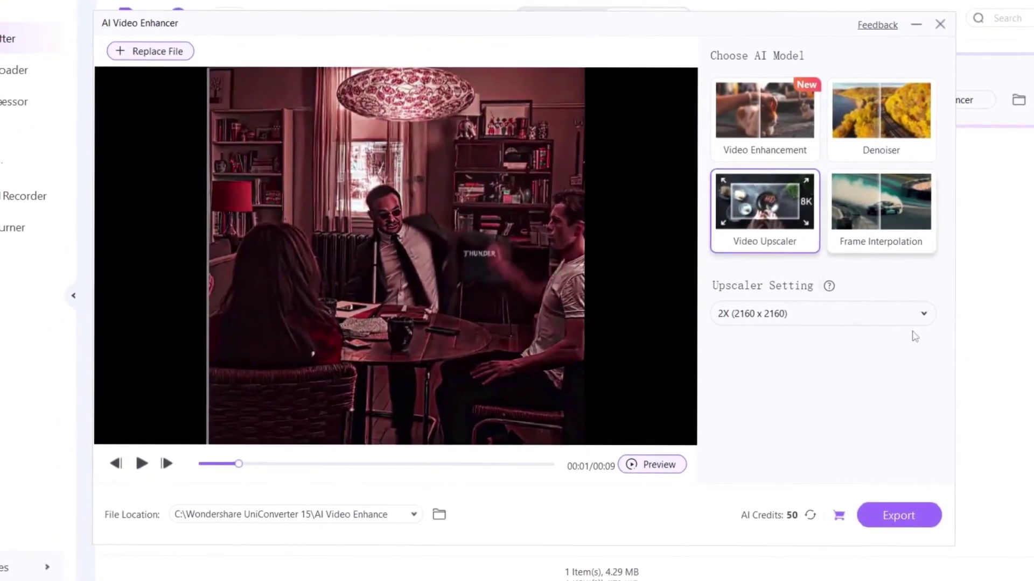
left_click(768, 318)
left_click(761, 373)
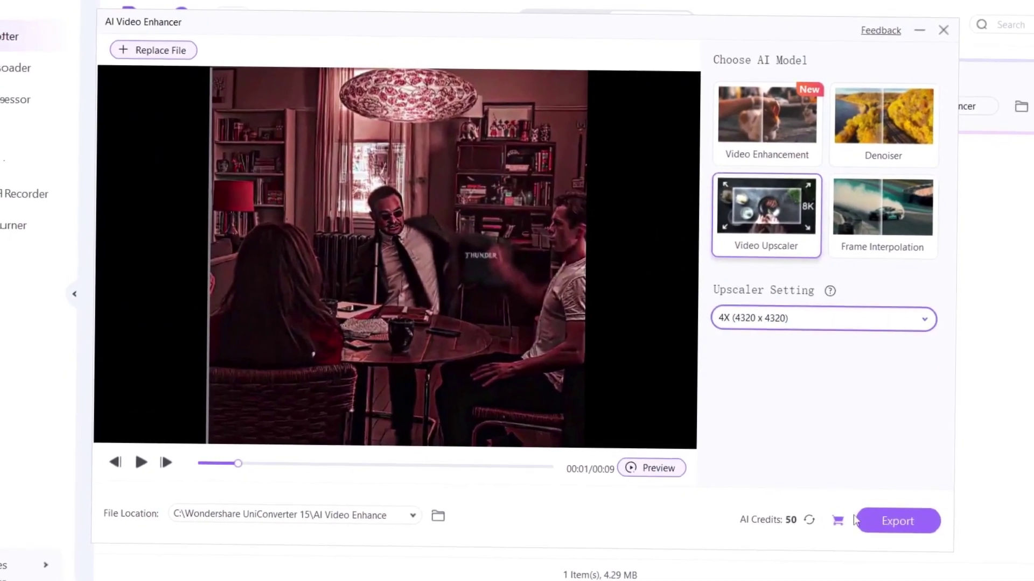
left_click(861, 520)
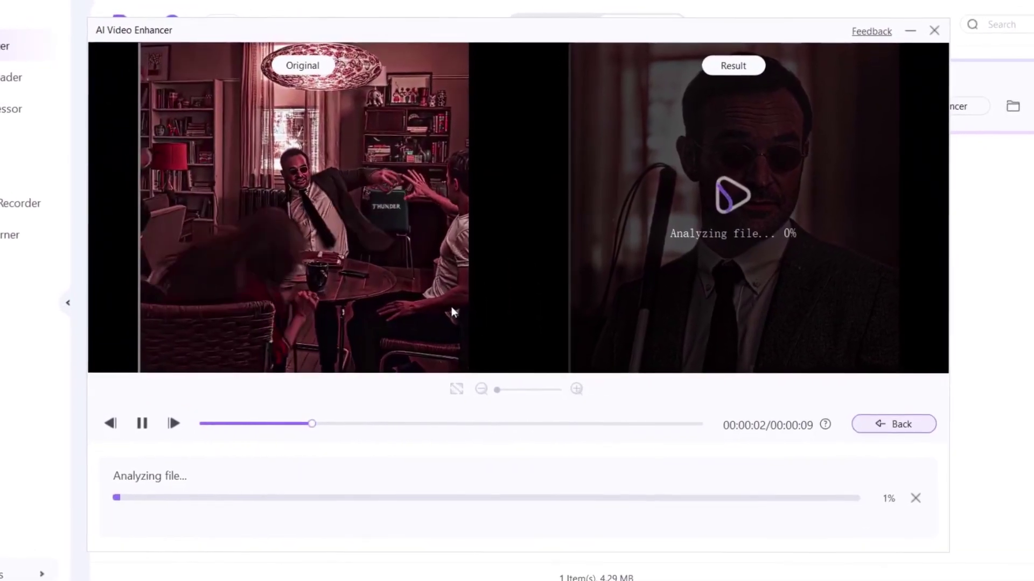
left_click(141, 423)
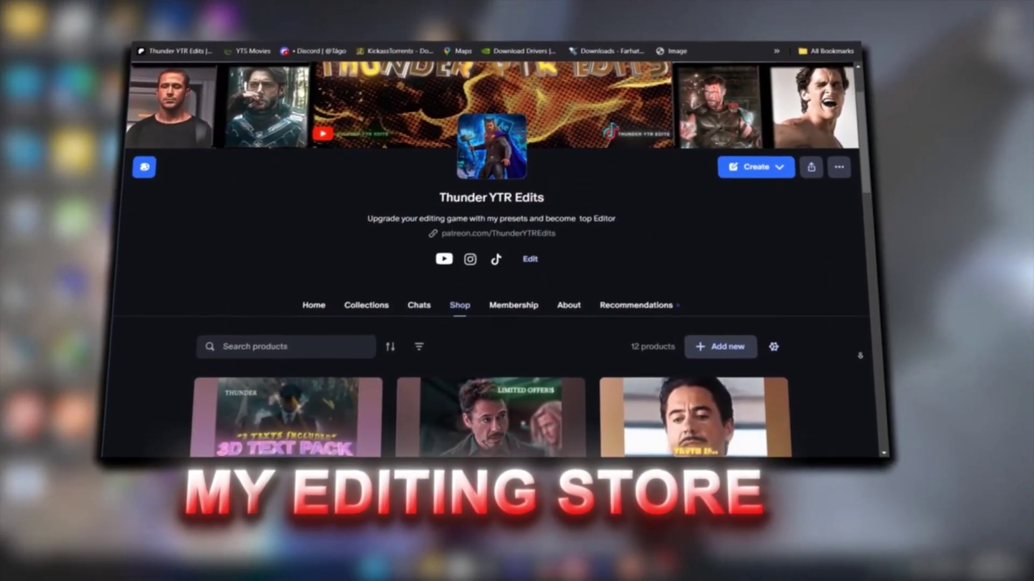
scroll(495, 296, "down", 5)
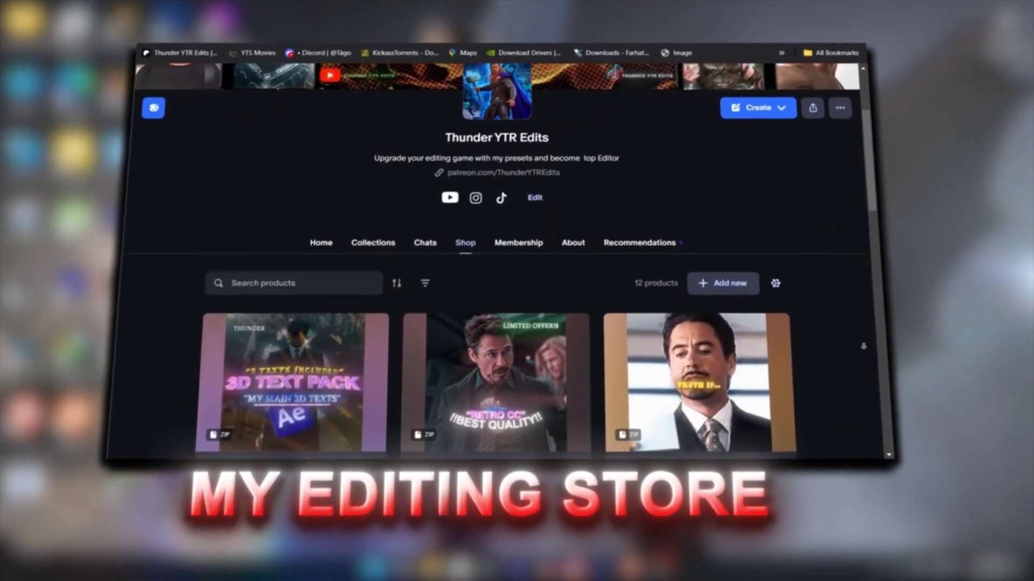
scroll(495, 269, "down", 7)
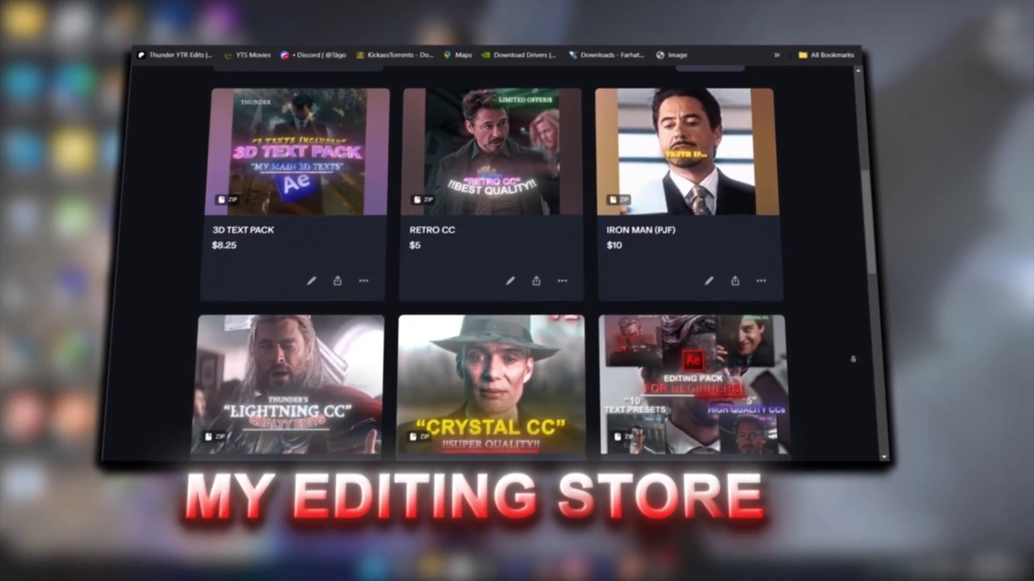
scroll(495, 269, "down", 6)
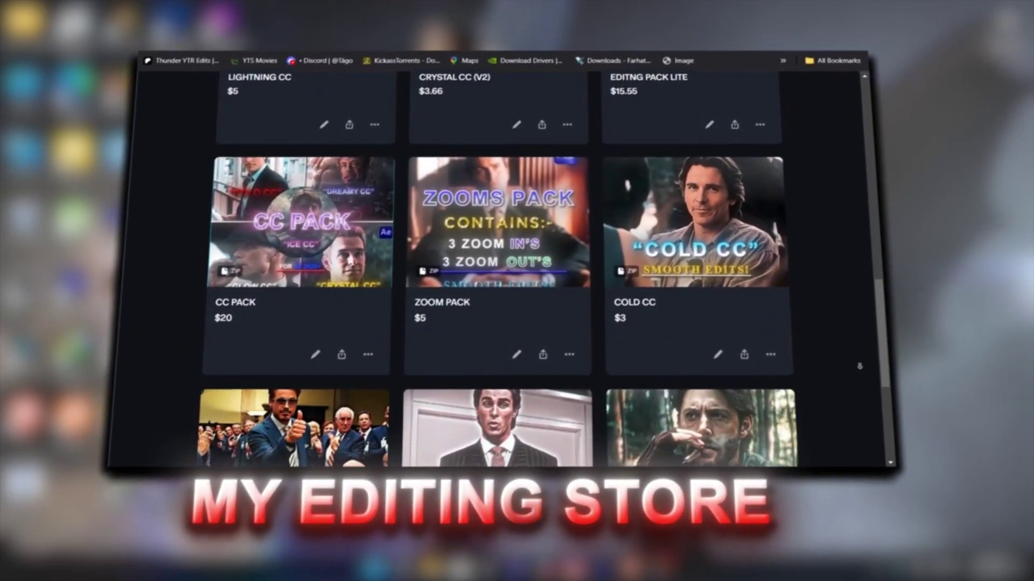